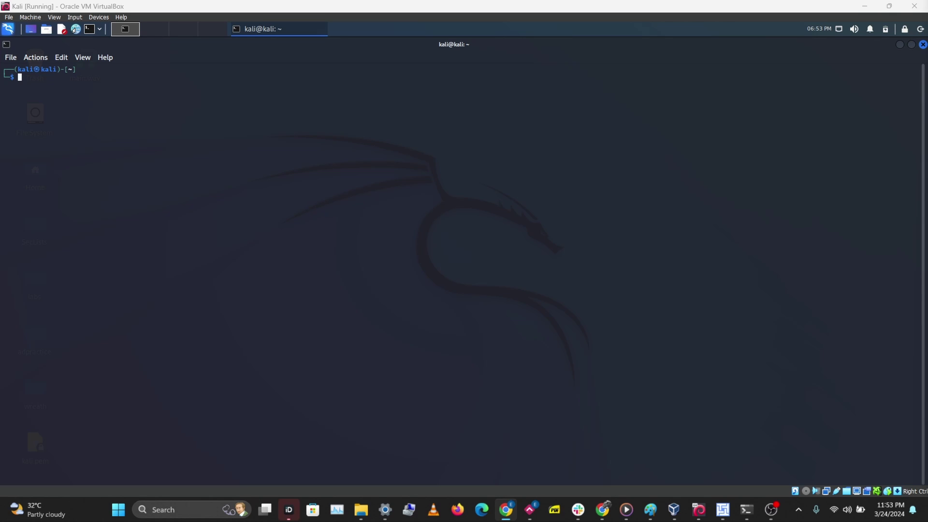
- Bring up the Paint note showing the host MAC address 00-B0-D0-63-C2-26
{"action": "left_click", "coordinate": [652, 515]}
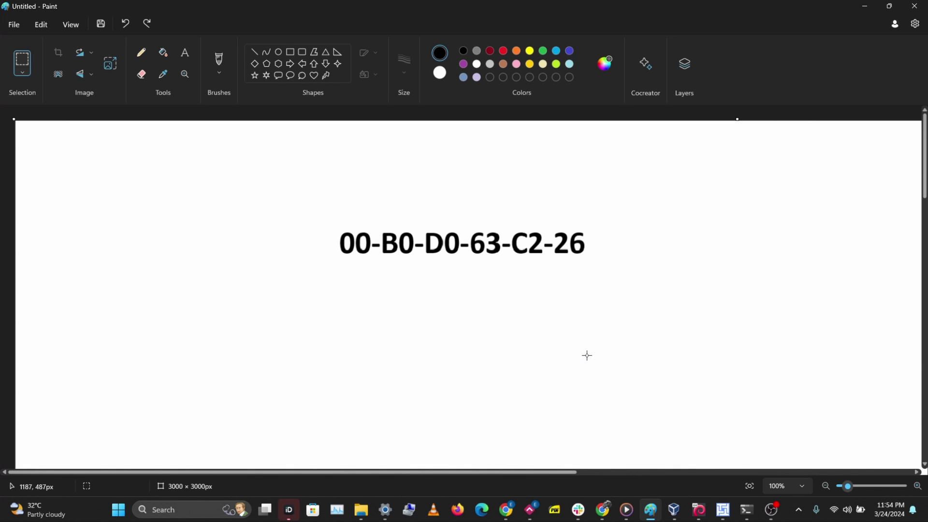
- Minimize the Paint note to return to the Kali VirtualBox window
{"action": "left_click", "coordinate": [863, 5]}
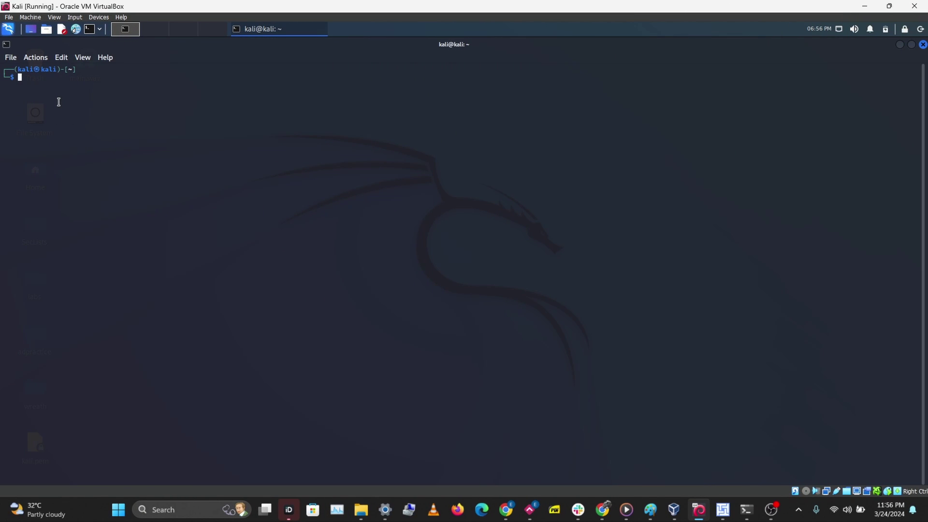
- Run ifconfig and highlight eth0's address lines, including ether 08:00:27:0e:34:8d
{"action": "type", "text": "ifconfig"}
{"action": "key", "text": "Return"}
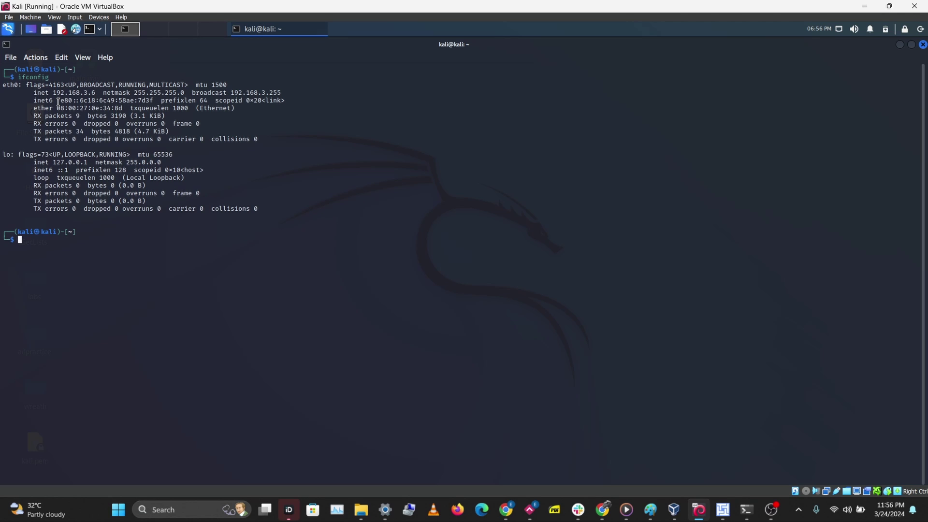
{"action": "double_click", "coordinate": [11, 85]}
{"action": "left_click", "coordinate": [72, 97]}
{"action": "left_click_drag", "start_coordinate": [37, 110], "coordinate": [127, 110]}
{"action": "left_click", "coordinate": [171, 128]}
- Print the macchanger -h help and highlight the --show, --ending, --another and --random options
{"action": "type", "text": "macchanger -h"}
{"action": "key", "text": "Return"}
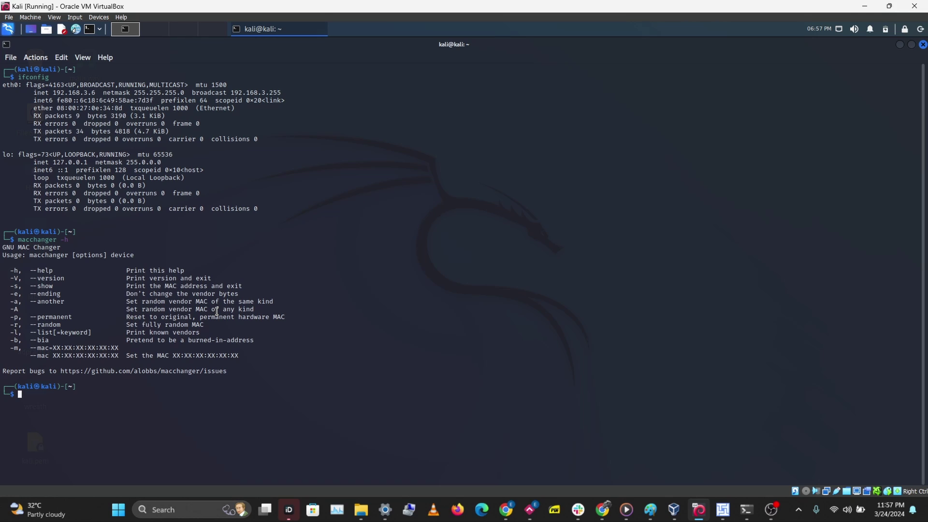
{"action": "left_click_drag", "start_coordinate": [10, 285], "coordinate": [255, 286]}
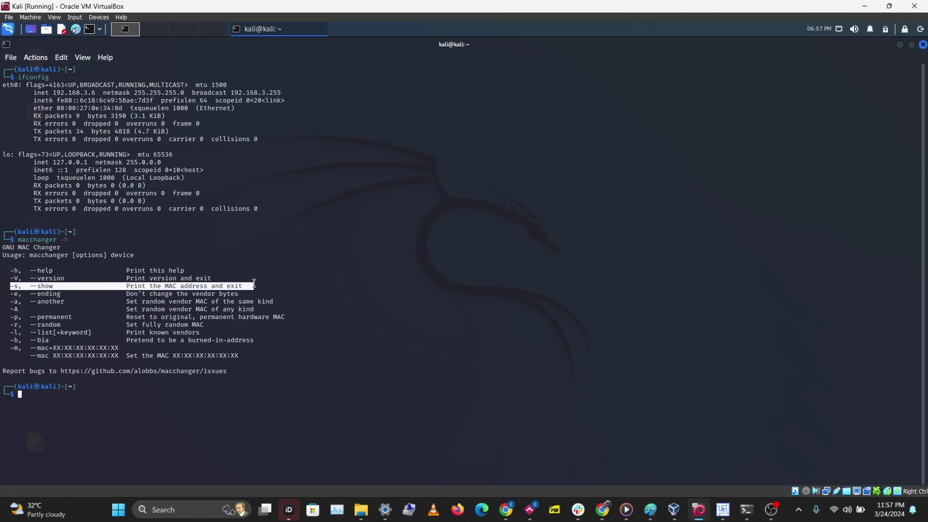
{"action": "left_click", "coordinate": [246, 297]}
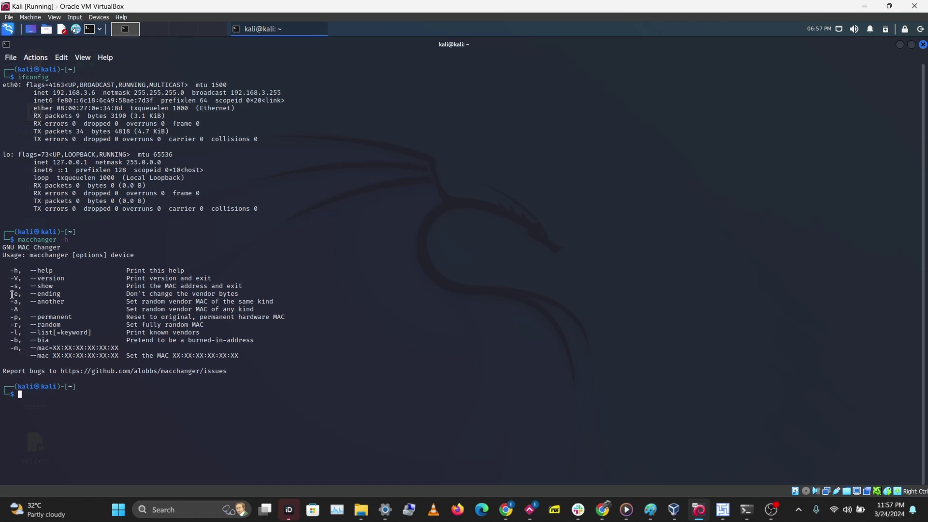
{"action": "left_click_drag", "start_coordinate": [9, 300], "coordinate": [122, 309]}
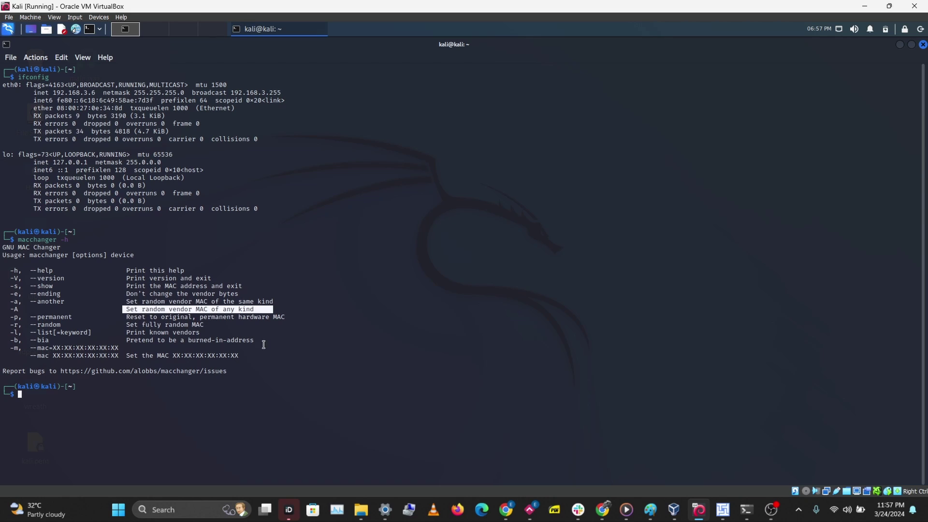
{"action": "left_click_drag", "start_coordinate": [10, 325], "coordinate": [222, 327]}
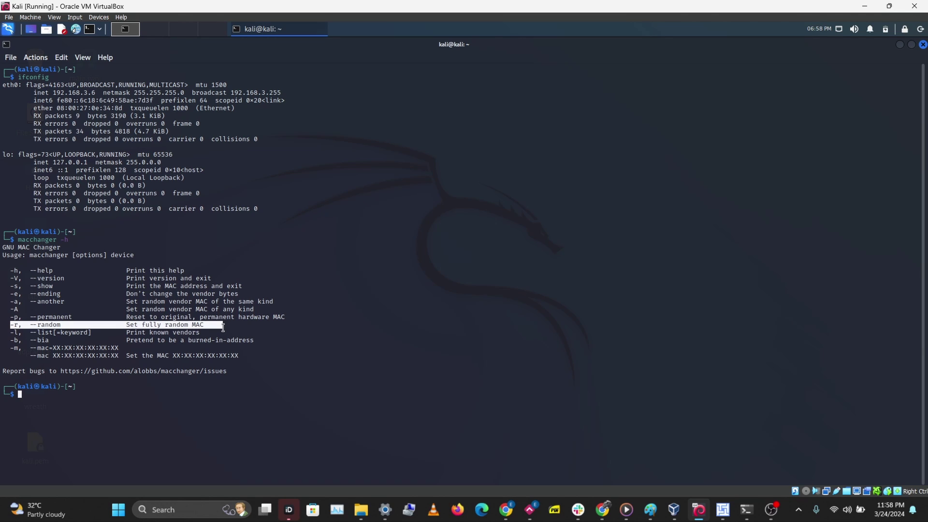
{"action": "left_click", "coordinate": [197, 444]}
- Run sudo macchanger -s eth0 with the sudo password, showing current MAC 08:00:27:0e:34:8d
{"action": "type", "text": "sudo macchanger -s "}
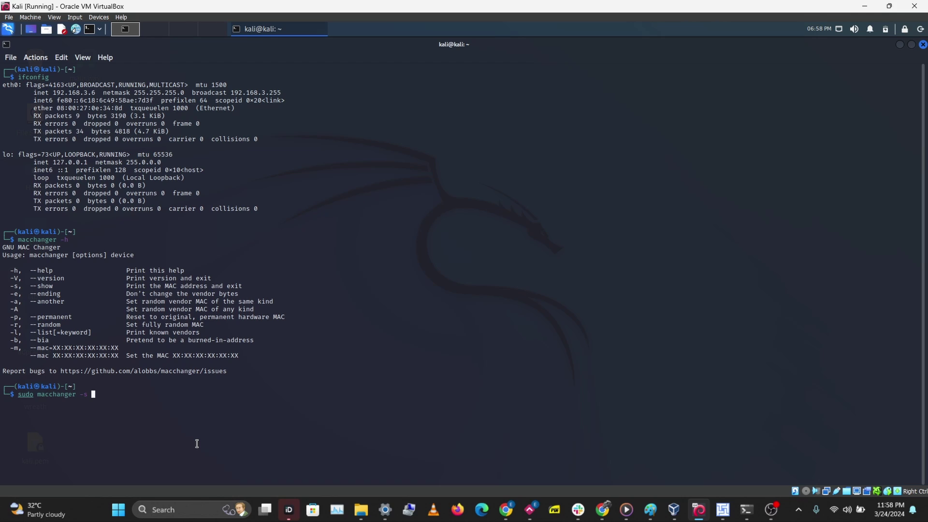
{"action": "type", "text": "eth0"}
{"action": "key", "text": "Return"}
{"action": "type", "text": "kali"}
{"action": "key", "text": "Return"}
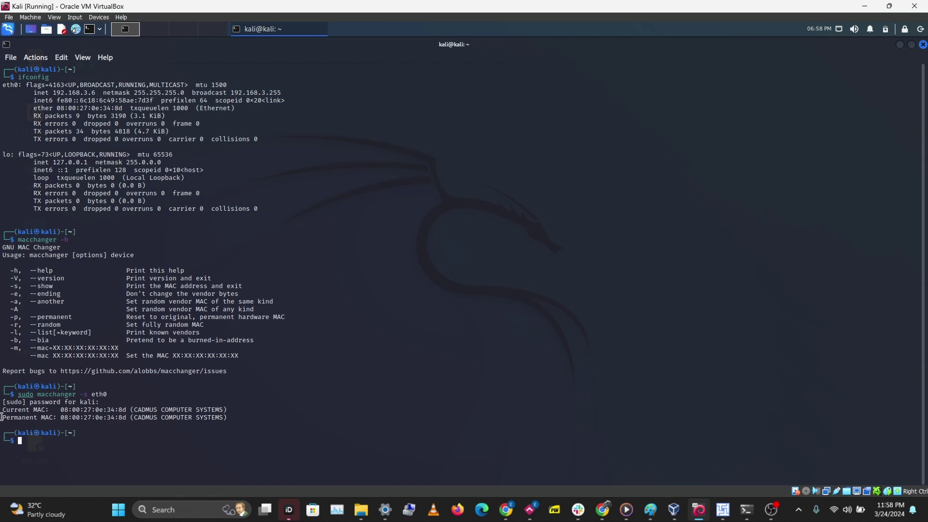
{"action": "left_click_drag", "start_coordinate": [1, 417], "coordinate": [101, 420]}
{"action": "left_click", "coordinate": [36, 417]}
{"action": "left_click", "coordinate": [88, 454]}
- Recall the macchanger command and change its -s option to -r
{"action": "key", "text": "Up"}
{"action": "key", "text": "Left"}
{"action": "key", "text": "Left"}
{"action": "key", "text": "Left"}
{"action": "key", "text": "Left"}
{"action": "key", "text": "Left"}
{"action": "key", "text": "BackSpace"}
{"action": "type", "text": "r"}
- Cancel the pending command, stop NetworkManager and bring eth0 down
{"action": "key", "text": "ctrl+c"}
{"action": "type", "text": "sudo"}
{"action": "key", "text": "ctrl+shift+v"}
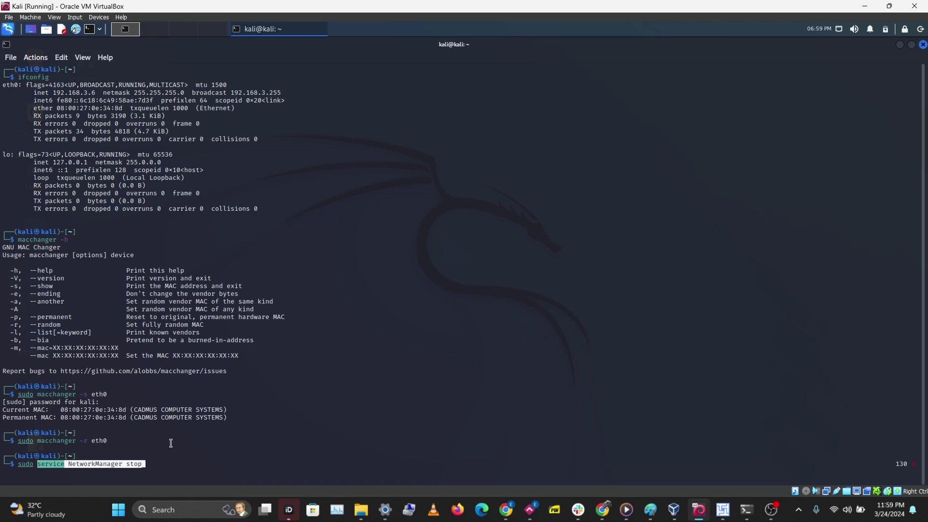
{"action": "key", "text": "Return"}
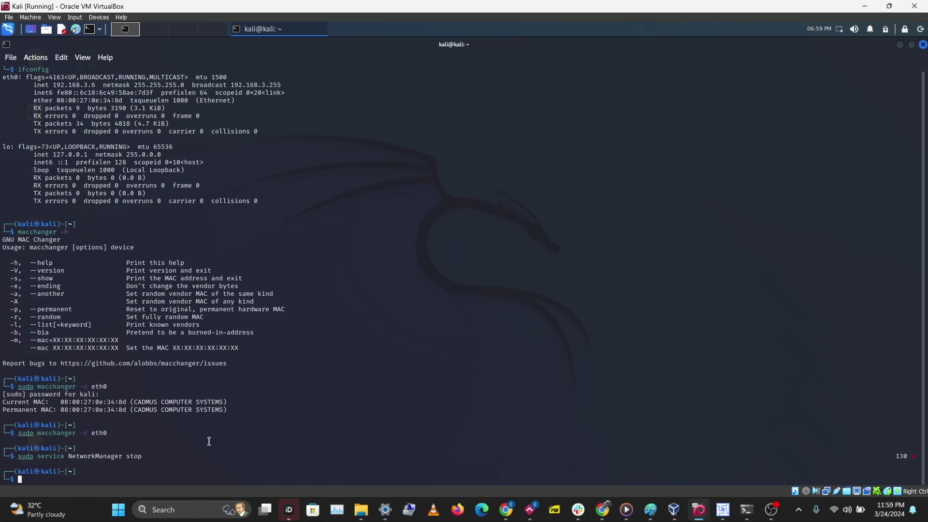
{"action": "type", "text": "sudo ifconfig eth0 down"}
{"action": "key", "text": "Return"}
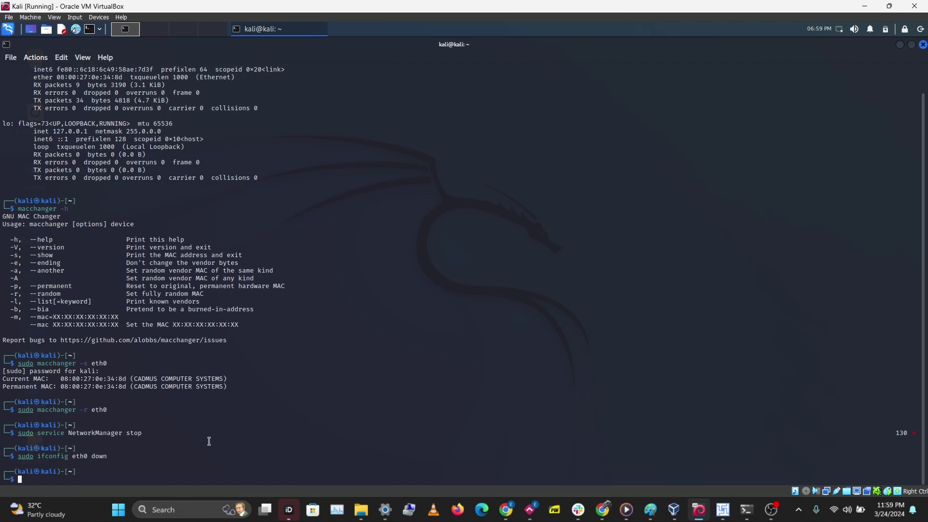
- Give eth0 a random MAC with sudo macchanger -r eth0, yielding da:fe:a2:df:b4:22
{"action": "type", "text": "sudo macchanger -r eth0"}
{"action": "key", "text": "Return"}
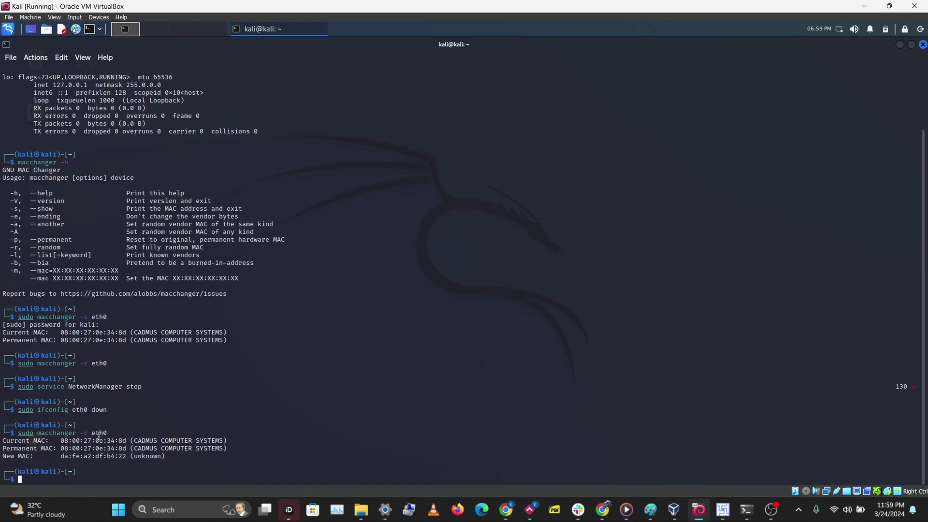
{"action": "left_click_drag", "start_coordinate": [10, 442], "coordinate": [114, 439]}
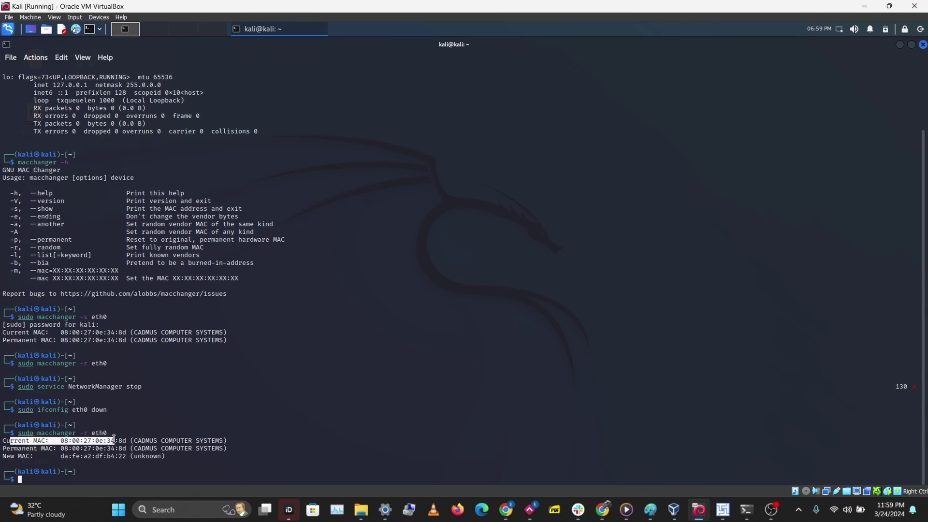
{"action": "mouse_move", "coordinate": [10, 448]}
{"action": "left_mouse_down"}
{"action": "mouse_move", "coordinate": [136, 441]}
{"action": "mouse_move", "coordinate": [133, 453]}
{"action": "mouse_move", "coordinate": [20, 464]}
{"action": "mouse_move", "coordinate": [8, 456]}
{"action": "left_mouse_up"}
{"action": "left_click", "coordinate": [151, 458]}
- Clear the screen and restart NetworkManager with sudo service NetworkManager start
{"action": "key", "text": "ctrl+l"}
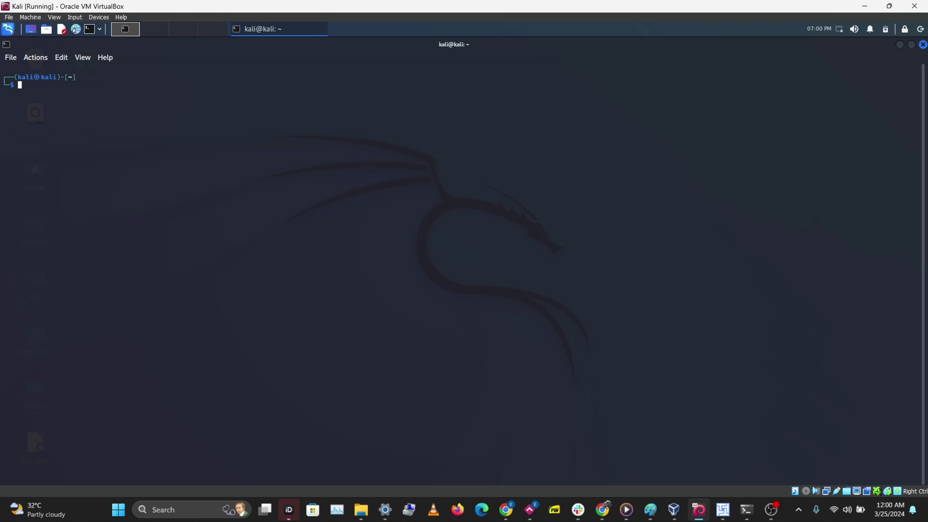
{"action": "type", "text": "sudo service NetworkManager start"}
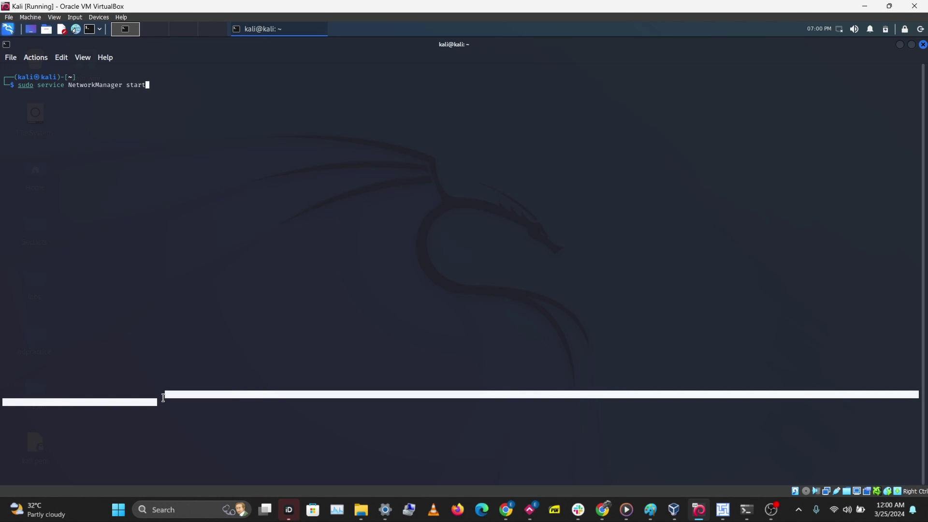
{"action": "key", "text": "Return"}
- Recall sudo ifconfig eth0 down from history, change down to up, and run it
{"action": "key", "text": "Up"}
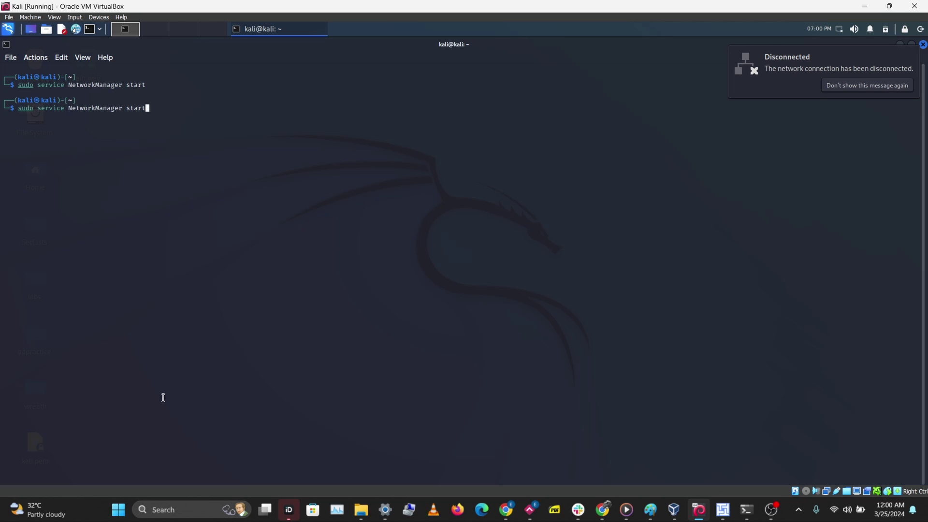
{"action": "key", "text": "ctrl+u"}
{"action": "type", "text": "sudo macchanger -r eth0"}
{"action": "key", "text": "Up"}
{"action": "key", "text": "Up"}
{"action": "key", "text": "Left"}
{"action": "key", "text": "Left"}
{"action": "key", "text": "Left"}
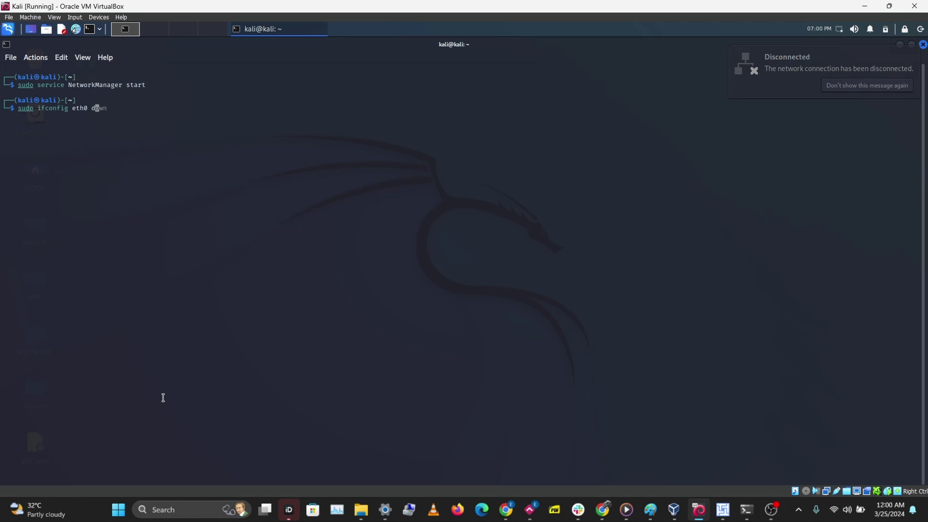
{"action": "key", "text": "BackSpace"}
{"action": "key", "text": "Delete"}
{"action": "key", "text": "Delete"}
{"action": "key", "text": "Delete"}
{"action": "type", "text": "up"}
{"action": "key", "text": "Return"}
- Run ifconfig and highlight eth0's ether line showing the spoofed MAC da:fe:a2:df:b4:22
{"action": "type", "text": "ifconfig"}
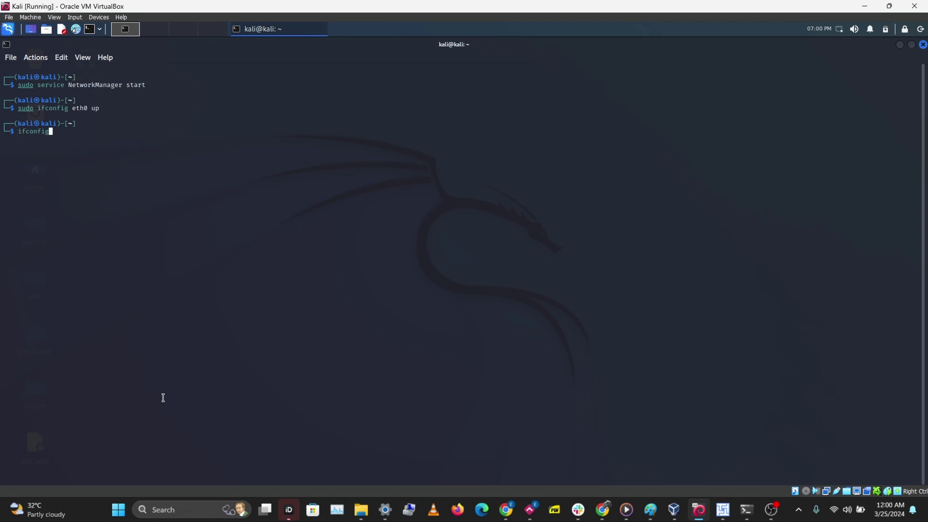
{"action": "key", "text": "Return"}
{"action": "left_click_drag", "start_coordinate": [31, 154], "coordinate": [123, 154]}
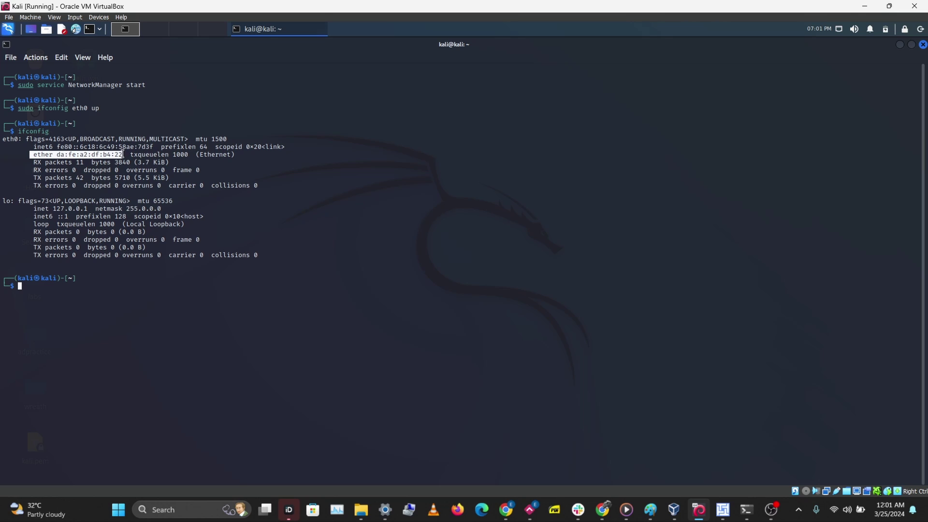
{"action": "left_click", "coordinate": [157, 378]}
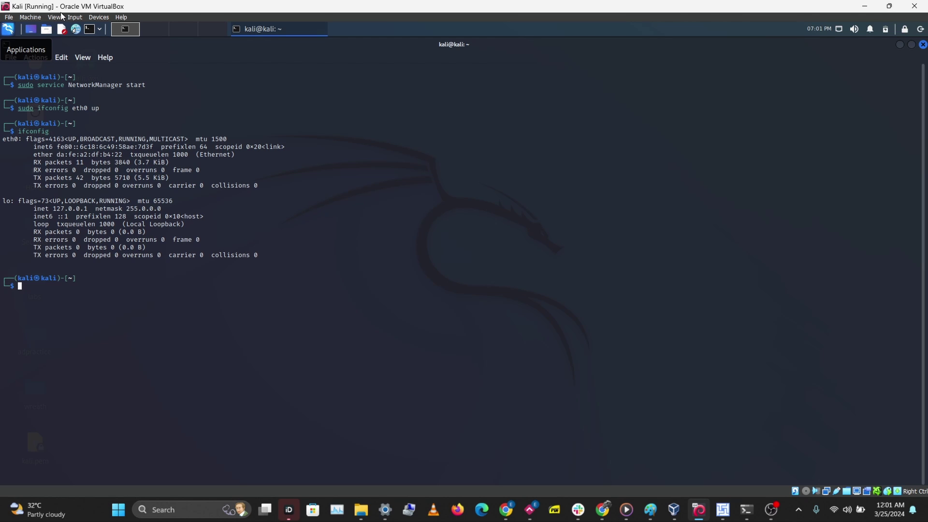
{"action": "left_click", "coordinate": [31, 17]}
{"action": "left_click", "coordinate": [37, 28]}
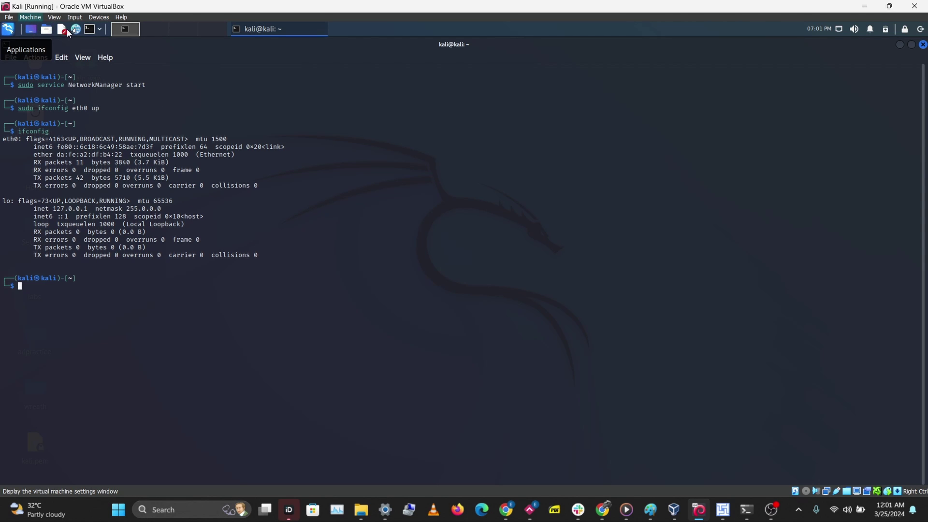
{"action": "left_click", "coordinate": [335, 242]}
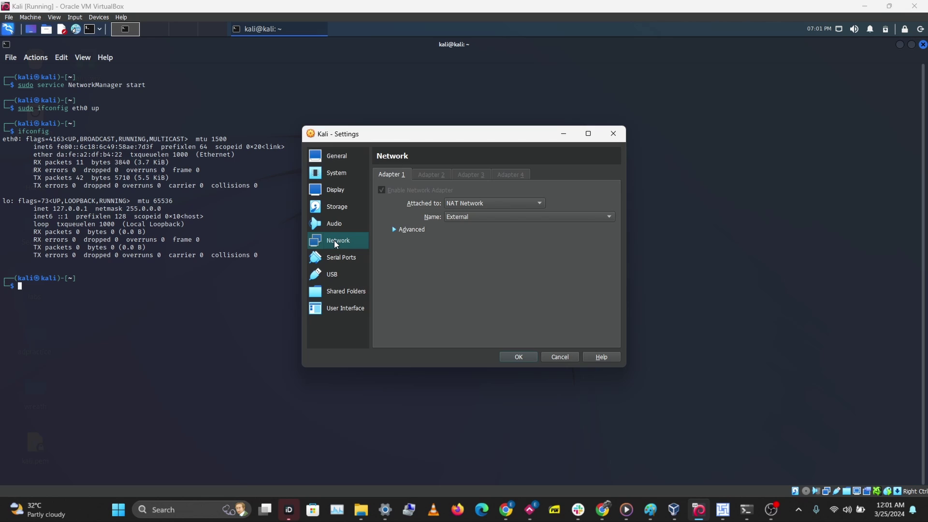
{"action": "left_click", "coordinate": [420, 231]}
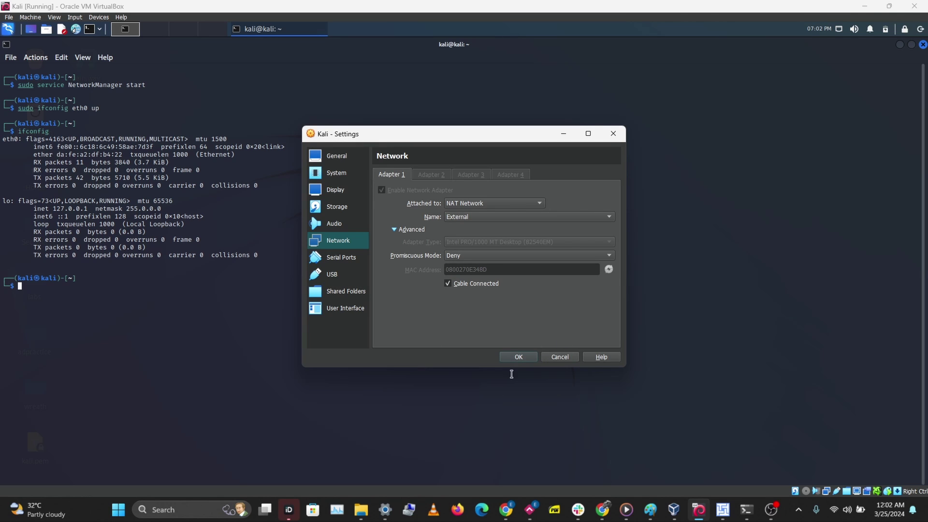
{"action": "left_click", "coordinate": [517, 357]}
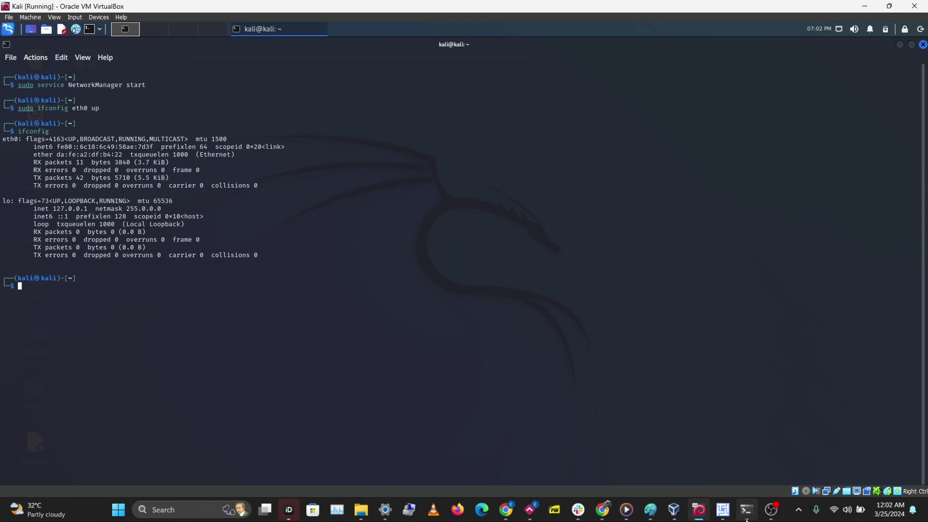
- Glance at the host PowerShell, then open a second terminal tab in Kali
{"action": "left_click", "coordinate": [747, 510]}
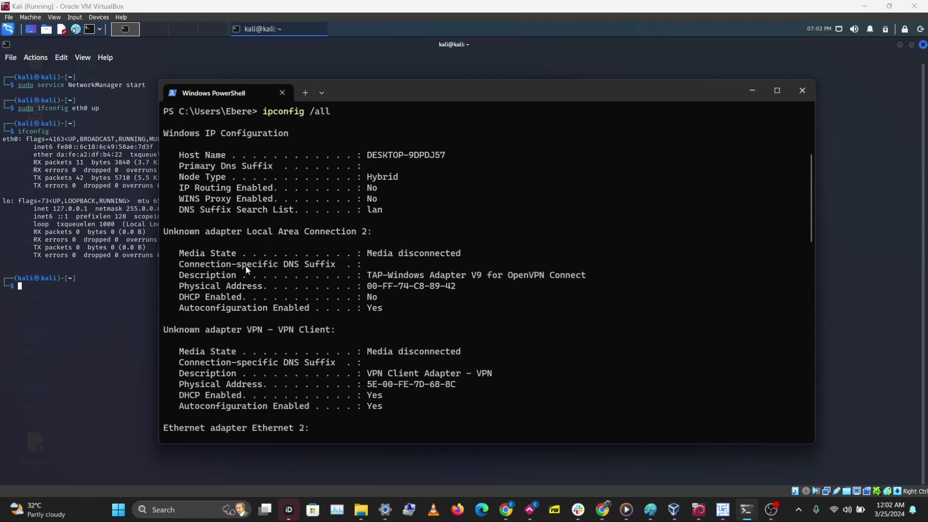
{"action": "left_click", "coordinate": [59, 335]}
{"action": "key", "text": "ctrl+shift+t"}
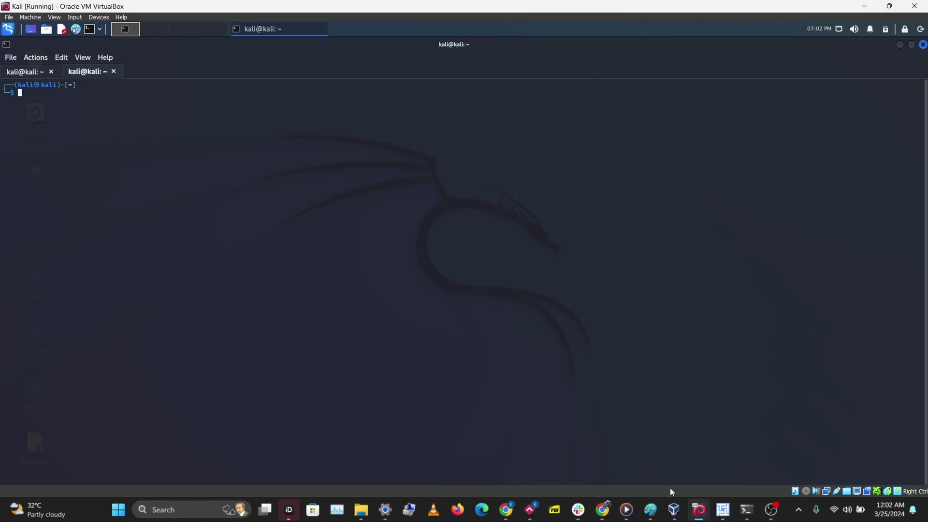
- In PowerShell's ipconfig /all, highlight Local Area Connection 2's and the Wi-Fi physical address 94-B8-6D-0D-28-11
{"action": "left_click", "coordinate": [747, 509]}
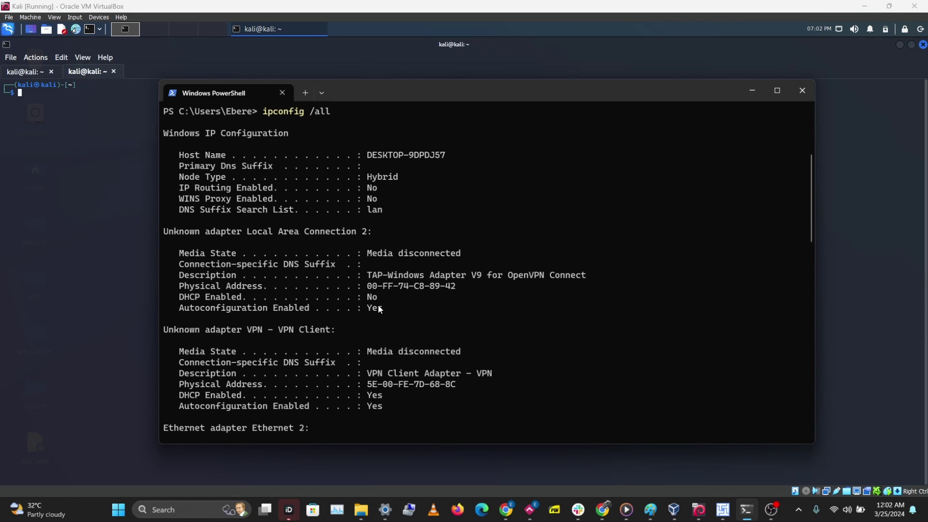
{"action": "left_click_drag", "start_coordinate": [179, 286], "coordinate": [464, 289]}
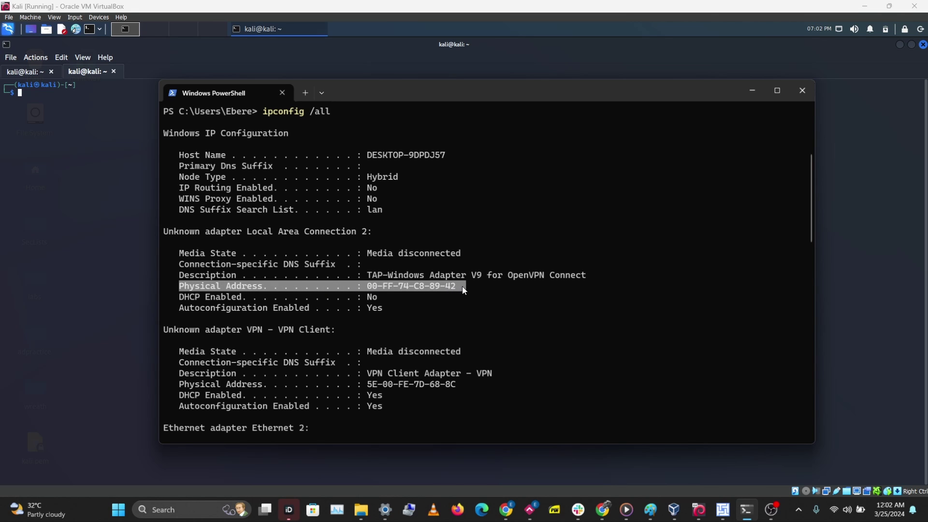
{"action": "scroll", "coordinate": [454, 295], "scroll_direction": "down", "scroll_amount": 3}
{"action": "scroll", "coordinate": [442, 292], "scroll_direction": "down", "scroll_amount": 16}
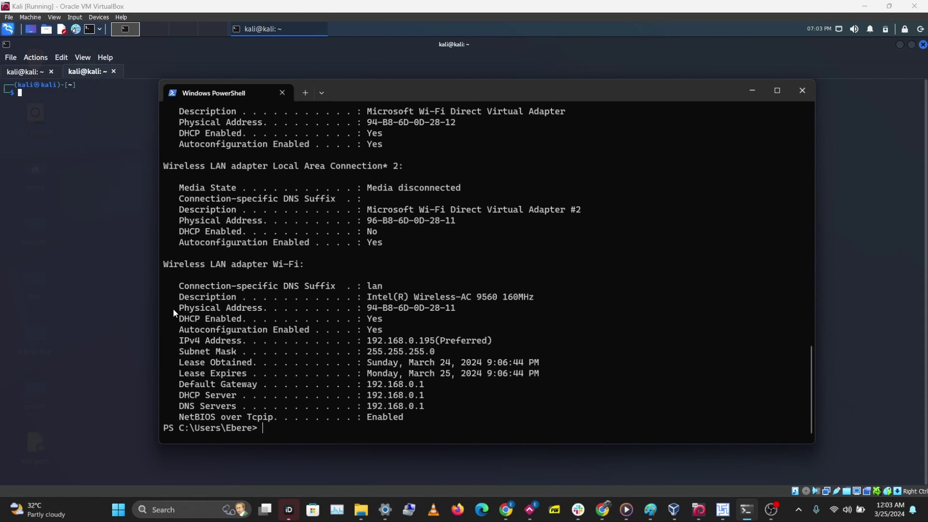
{"action": "left_click_drag", "start_coordinate": [183, 309], "coordinate": [457, 308]}
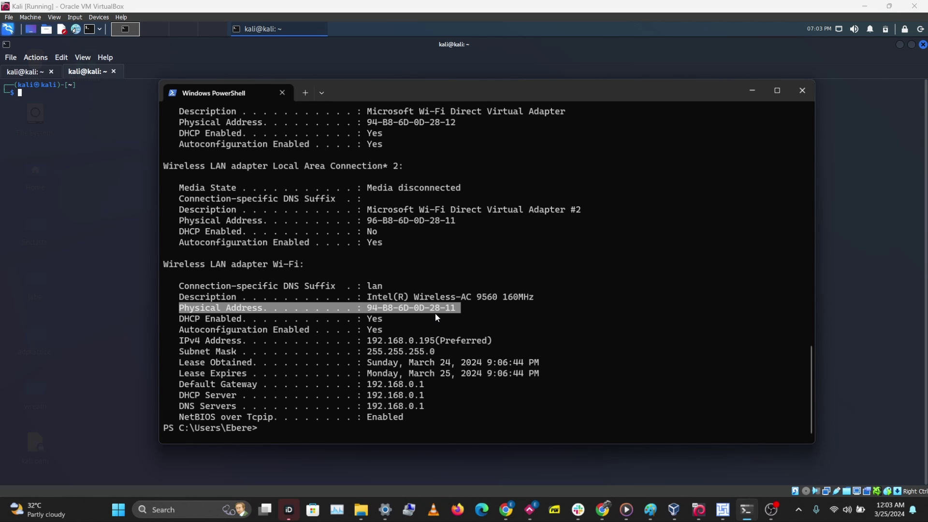
- Bring Technitium MAC Address Changer to the front, showing Ethernet 2's MAC 54-BF-64-09-AE-EF
{"action": "left_click", "coordinate": [722, 510]}
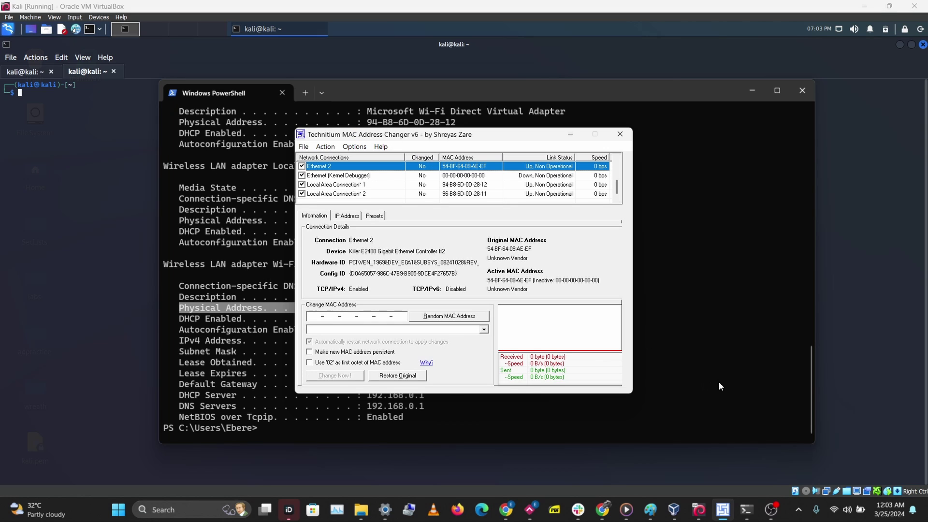
{"action": "left_click", "coordinate": [602, 509]}
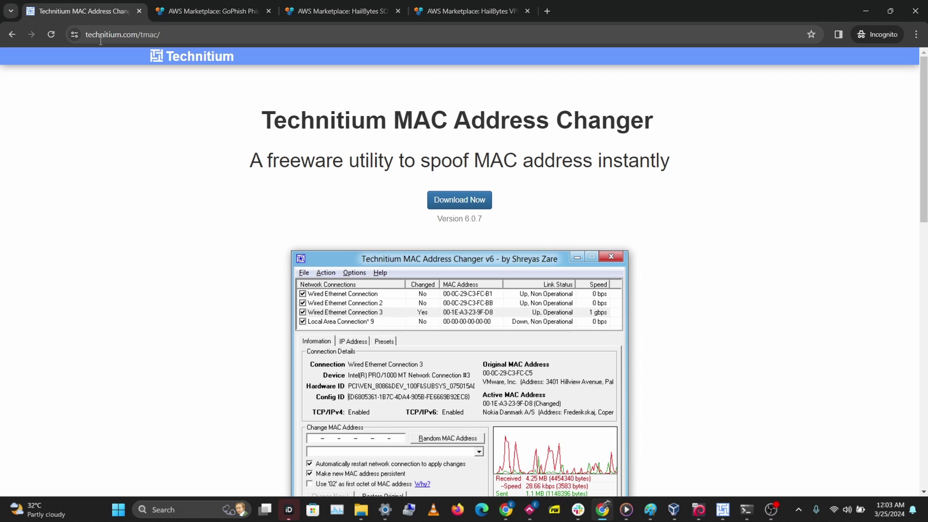
{"action": "left_click", "coordinate": [866, 10]}
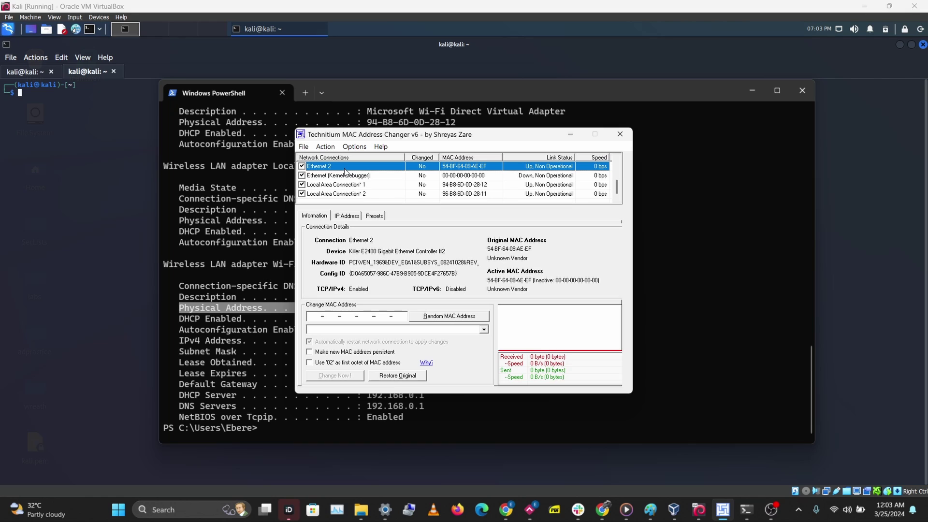
- Select the Ethernet 2 adapter in the adapter list
{"action": "key", "text": "Down"}
{"action": "key", "text": "Down"}
{"action": "key", "text": "Down"}
{"action": "key", "text": "Up"}
{"action": "key", "text": "Up"}
{"action": "key", "text": "Up"}
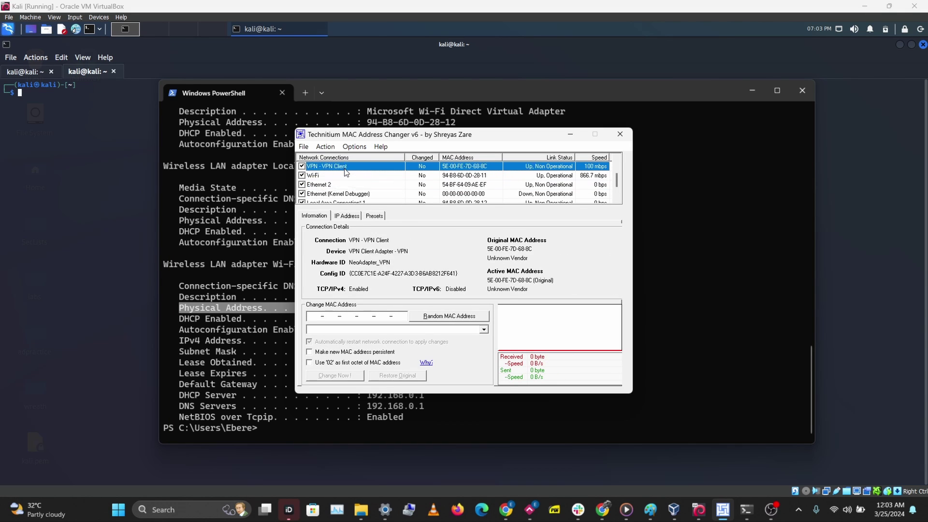
{"action": "key", "text": "Down"}
{"action": "key", "text": "Up"}
{"action": "key", "text": "Up"}
{"action": "key", "text": "Up"}
{"action": "key", "text": "Up"}
{"action": "key", "text": "Down"}
{"action": "key", "text": "Down"}
{"action": "key", "text": "Down"}
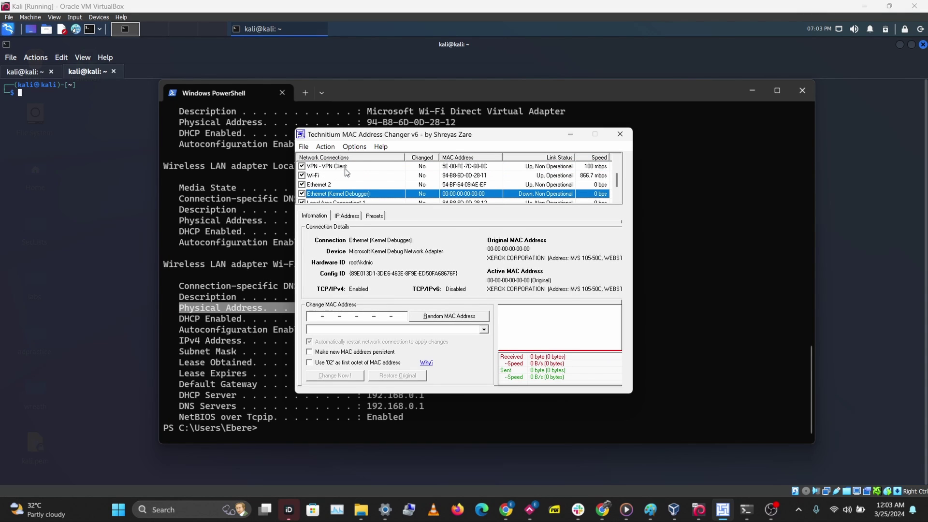
{"action": "key", "text": "Up"}
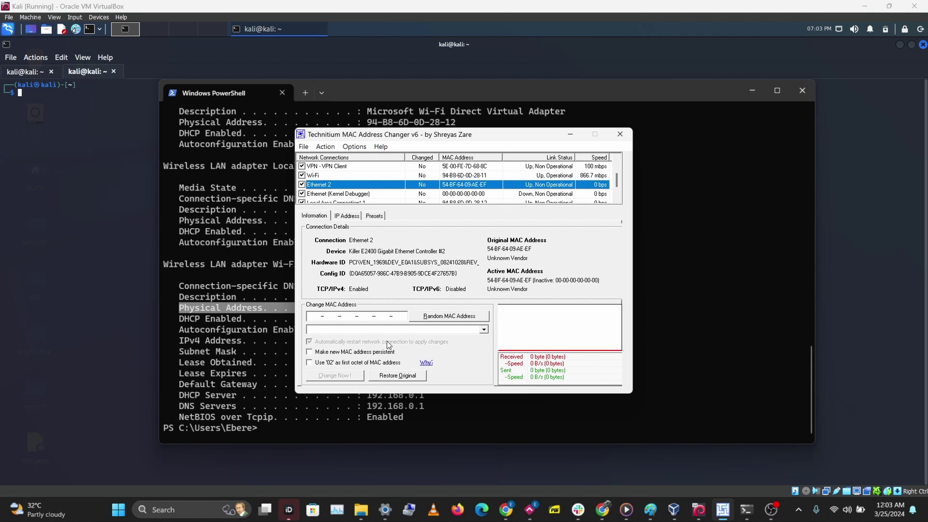
- Generate random LITE-ON MAC 58-87-4C-85-C2-FE with Make new MAC address persistent unchecked
{"action": "left_click", "coordinate": [434, 319]}
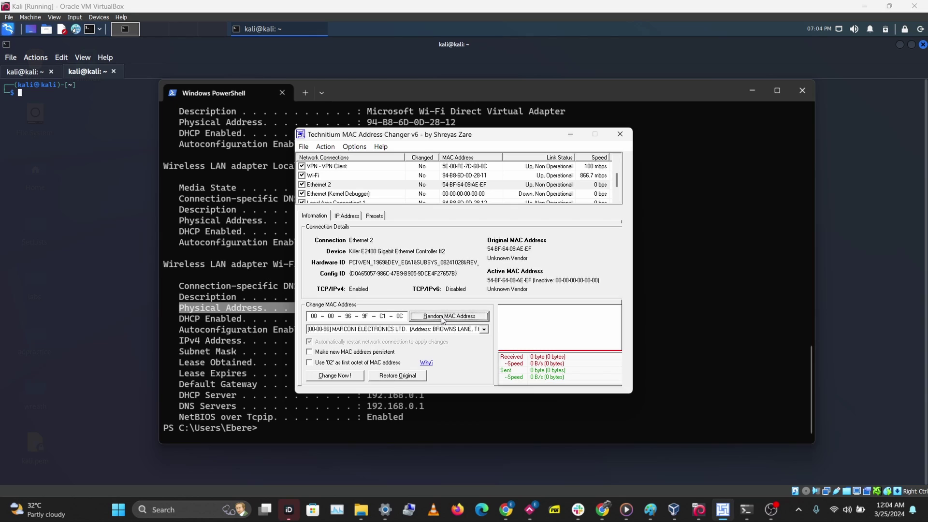
{"action": "left_click", "coordinate": [443, 318]}
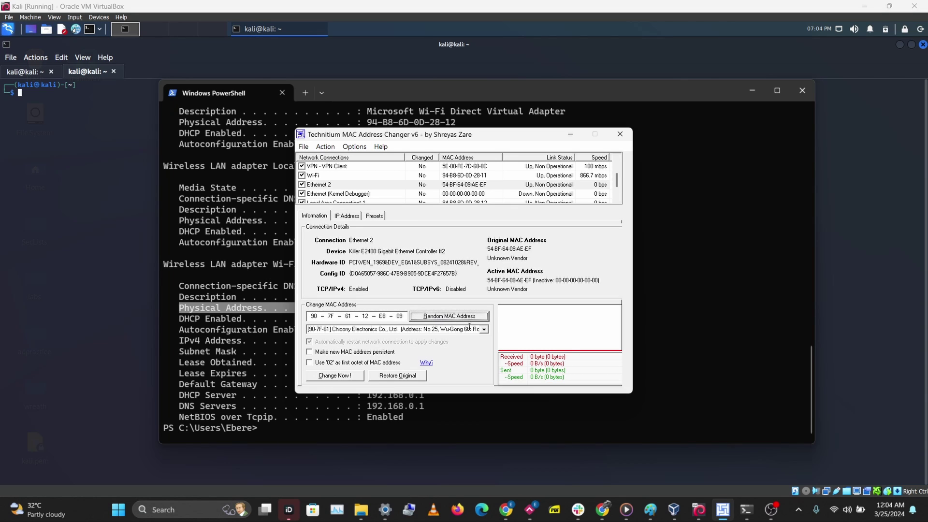
{"action": "left_click", "coordinate": [484, 329]}
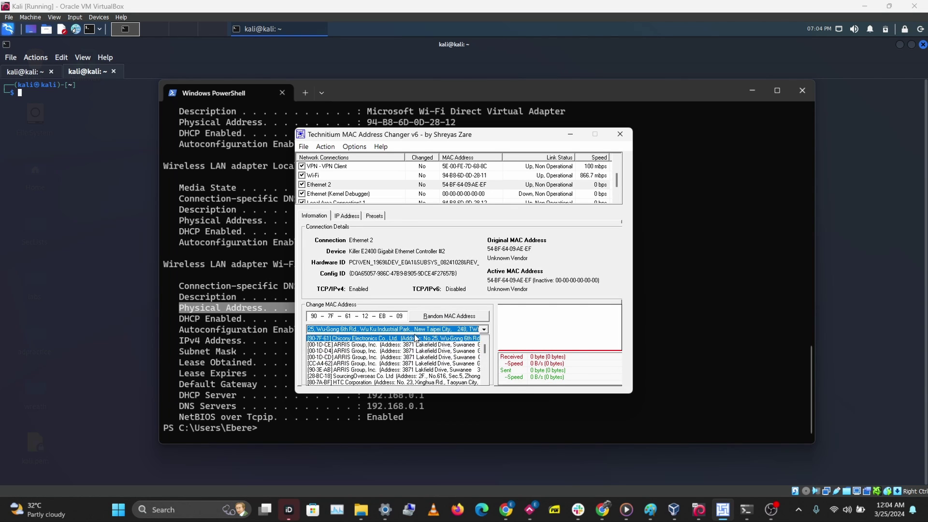
{"action": "scroll", "coordinate": [396, 352], "scroll_direction": "down", "scroll_amount": 1}
{"action": "scroll", "coordinate": [397, 352], "scroll_direction": "down", "scroll_amount": 5}
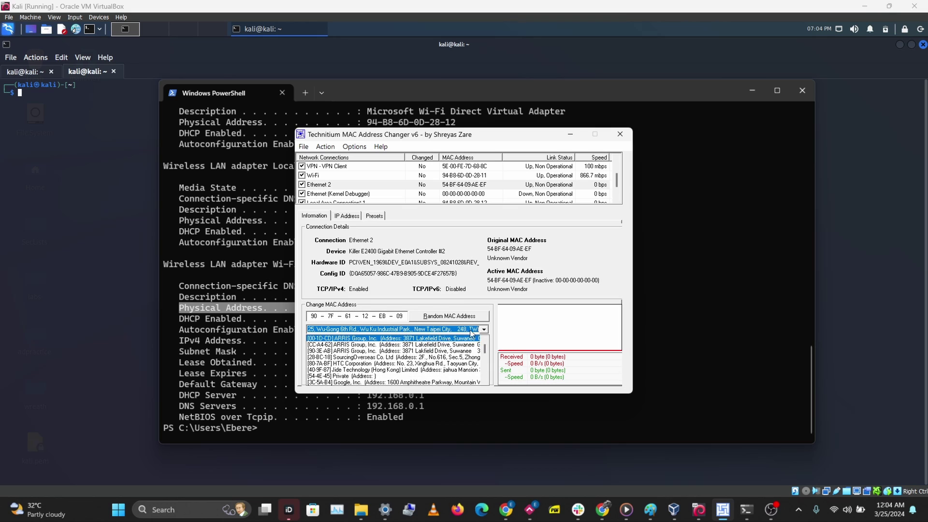
{"action": "scroll", "coordinate": [377, 372], "scroll_direction": "down", "scroll_amount": 5}
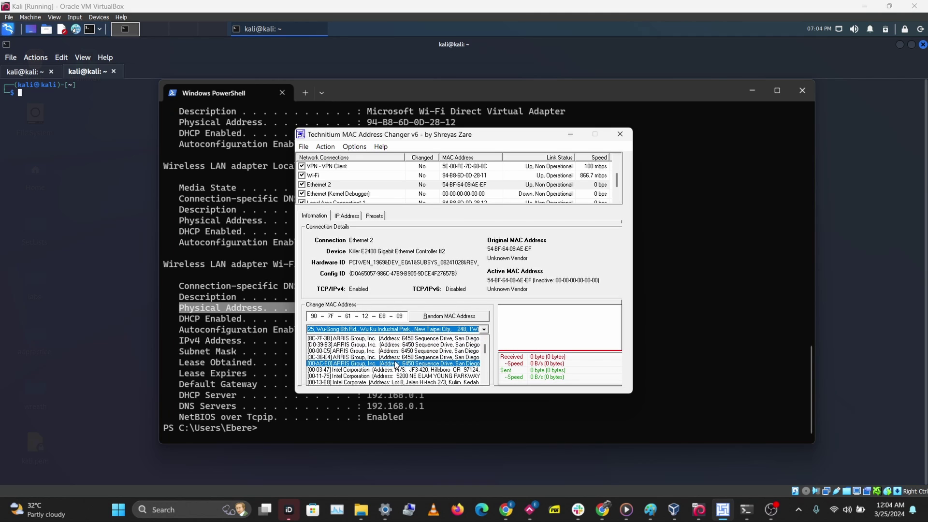
{"action": "left_click", "coordinate": [349, 356]}
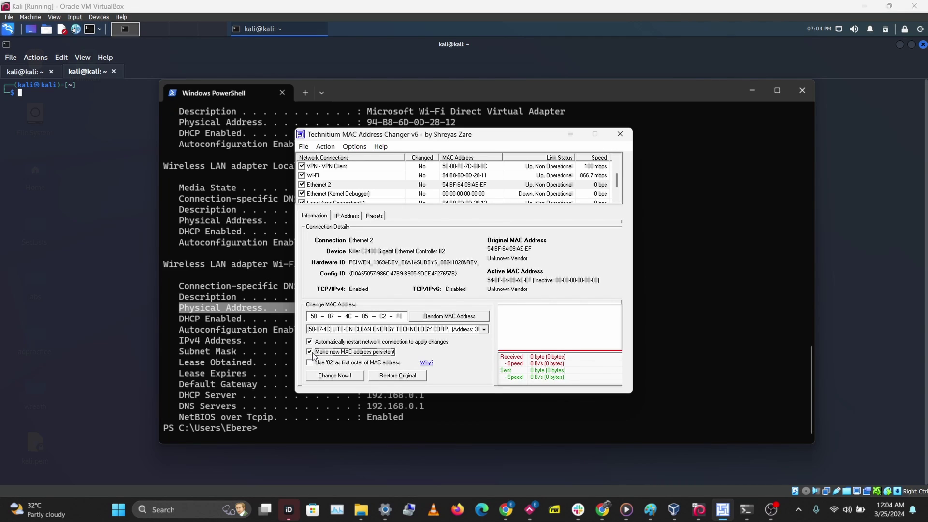
{"action": "left_click", "coordinate": [312, 353]}
- Apply MAC 58-87-4C-85-C2-FE to Ethernet 2, then restore its original 54-BF-64-09-AE-EF
{"action": "left_click", "coordinate": [344, 375]}
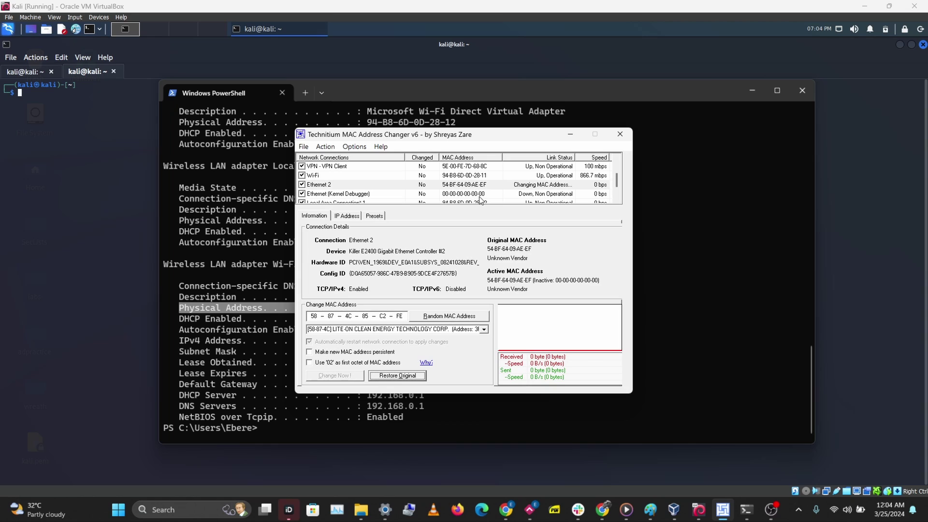
{"action": "key", "text": "Return"}
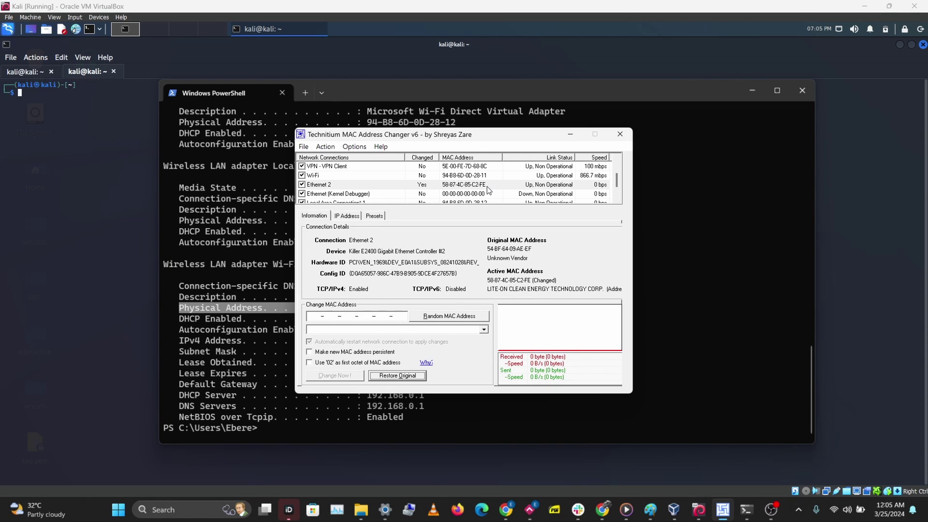
{"action": "left_click", "coordinate": [487, 188]}
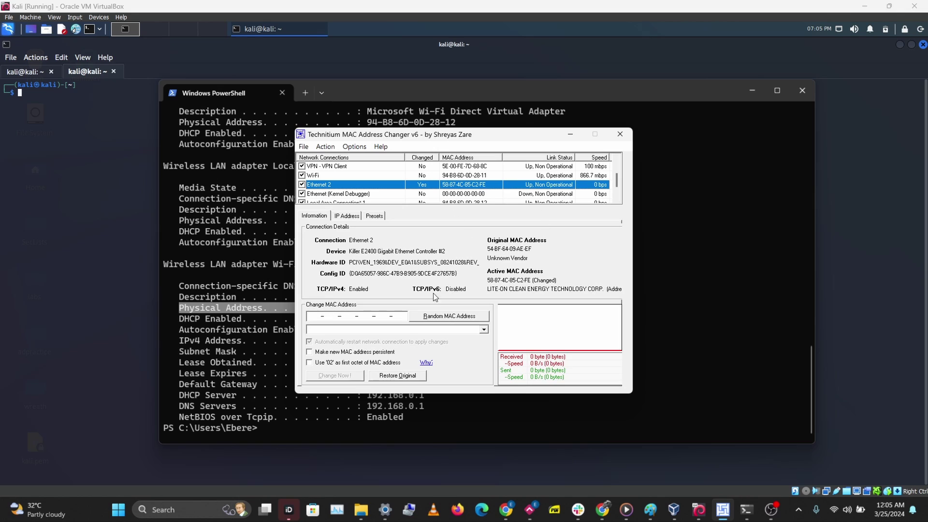
{"action": "left_click", "coordinate": [399, 380]}
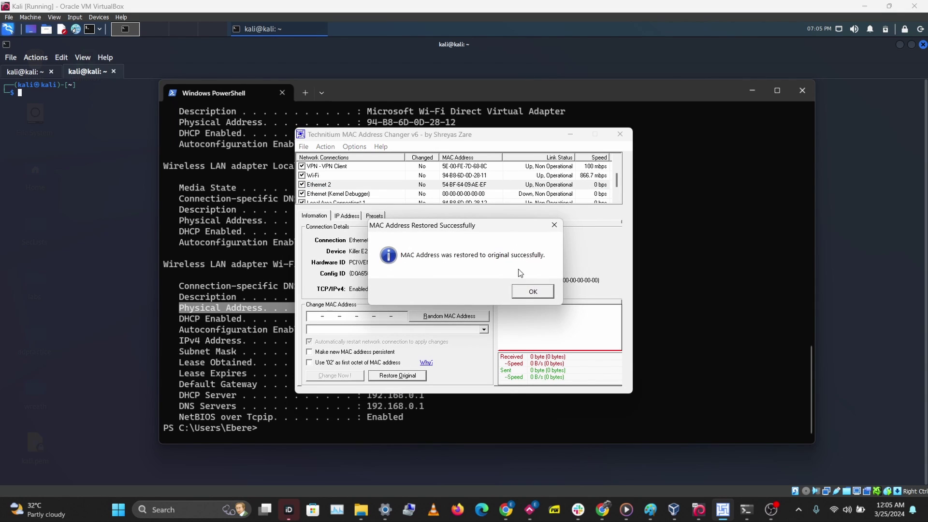
{"action": "left_click", "coordinate": [529, 291]}
{"action": "left_click", "coordinate": [492, 185]}
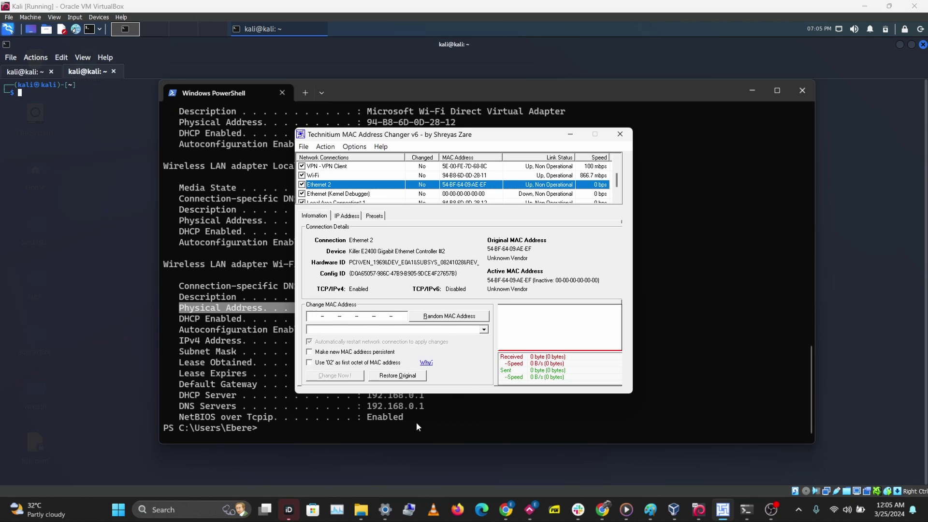
- Toggle Wi-Fi Random hardware addresses on then off, and return to the AWS Marketplace browser
{"action": "left_click", "coordinate": [385, 509]}
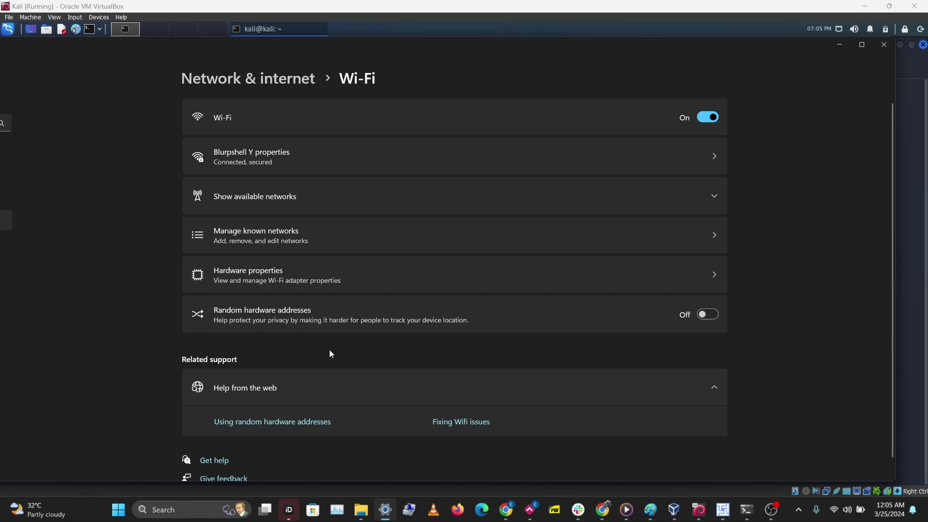
{"action": "left_click", "coordinate": [705, 314]}
{"action": "left_click", "coordinate": [707, 314]}
{"action": "left_click", "coordinate": [615, 4]}
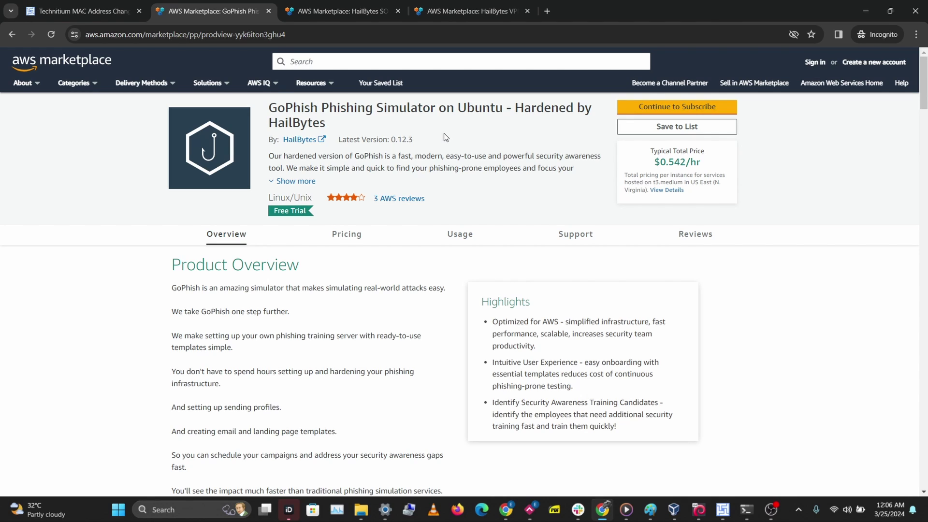
- Switch from the HailBytes SOCKS5 Proxy tab to the HailBytes VPN with Firezone listing
{"action": "left_click", "coordinate": [387, 13]}
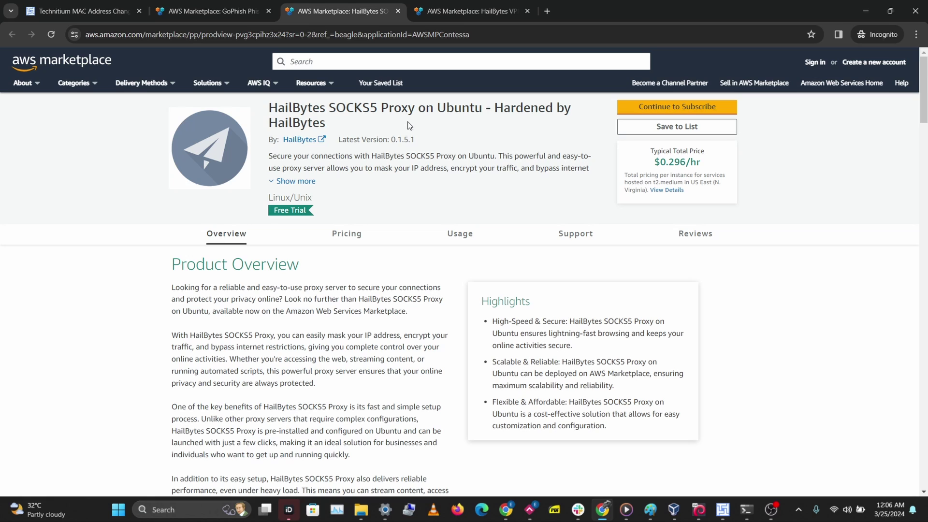
{"action": "left_click", "coordinate": [459, 14]}
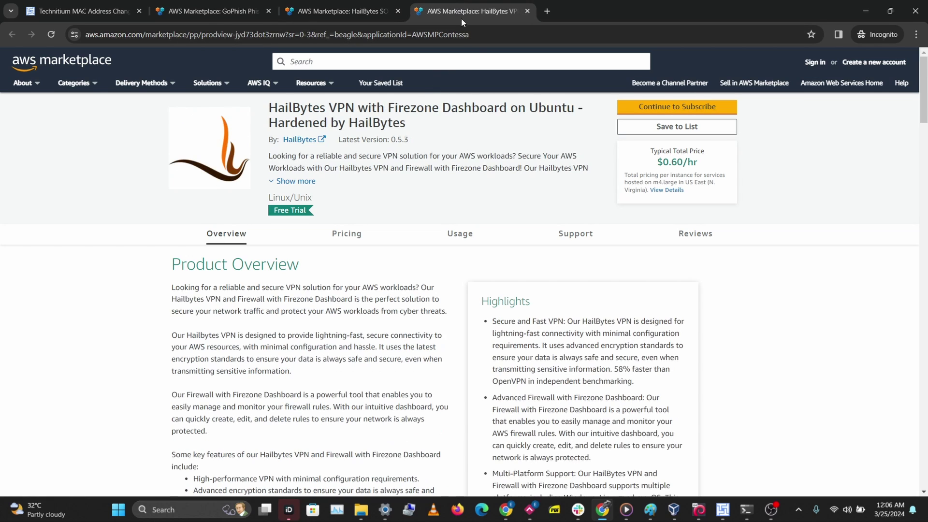